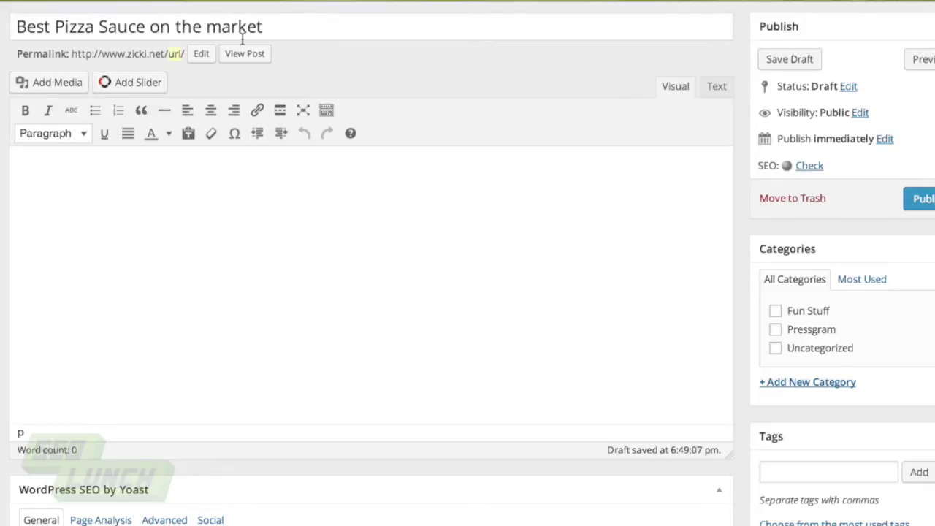
left_click(27, 27)
left_click_drag(26, 27, 148, 27)
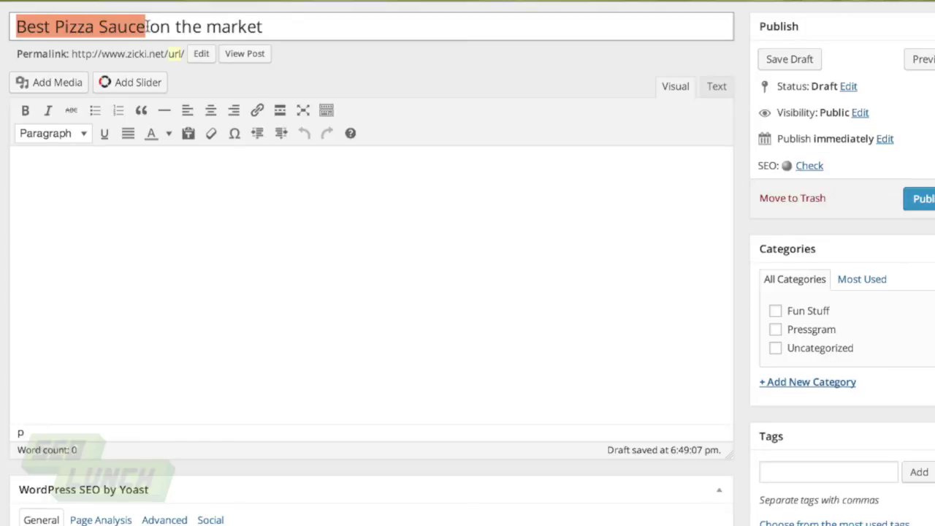
left_click(147, 27)
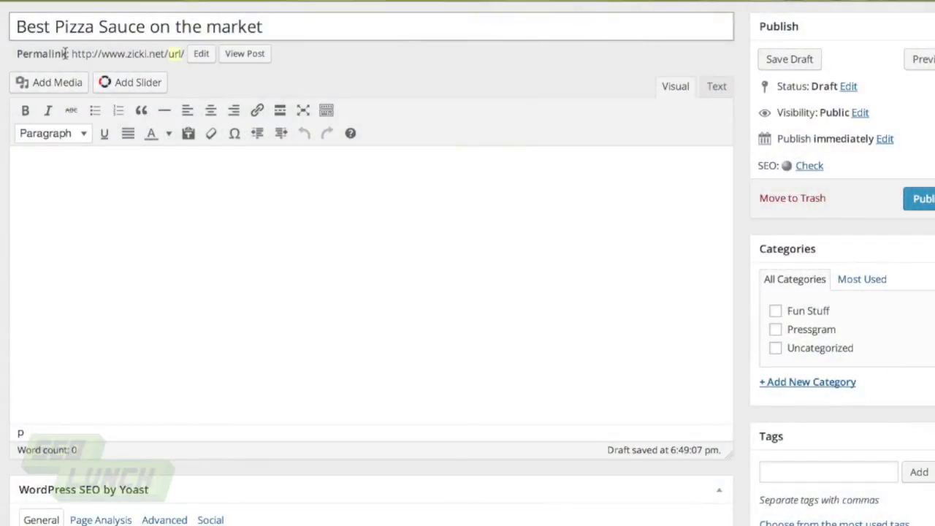
Change the post's permalink slug to best-pizza-sauce and apply it.
left_click(202, 55)
type("best-pizza-sauce")
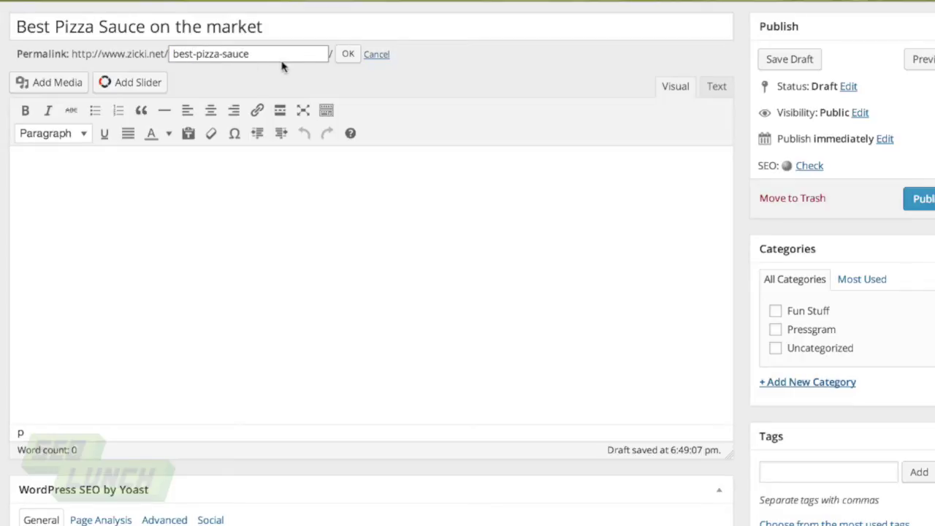
left_click(347, 58)
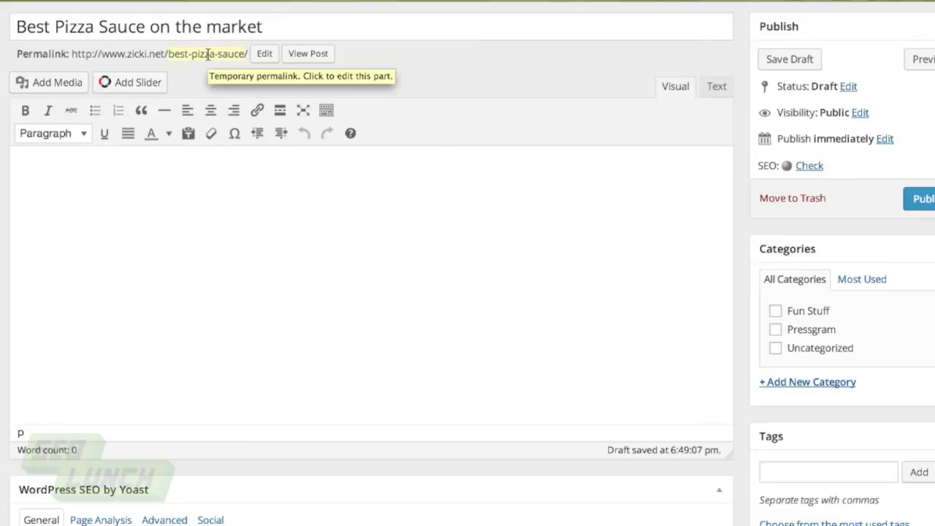
Write "Content with reference to the best pizza sauce." in the post body.
left_click(228, 214)
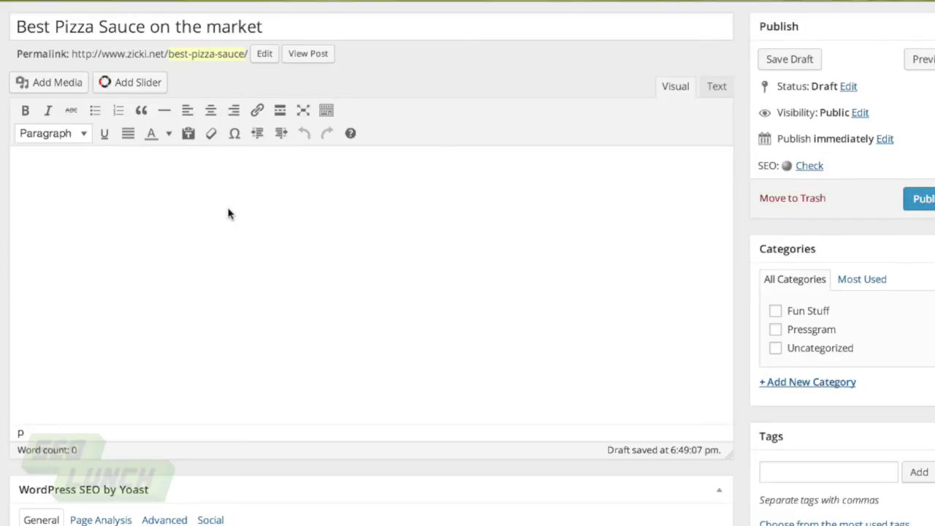
type("Content with ")
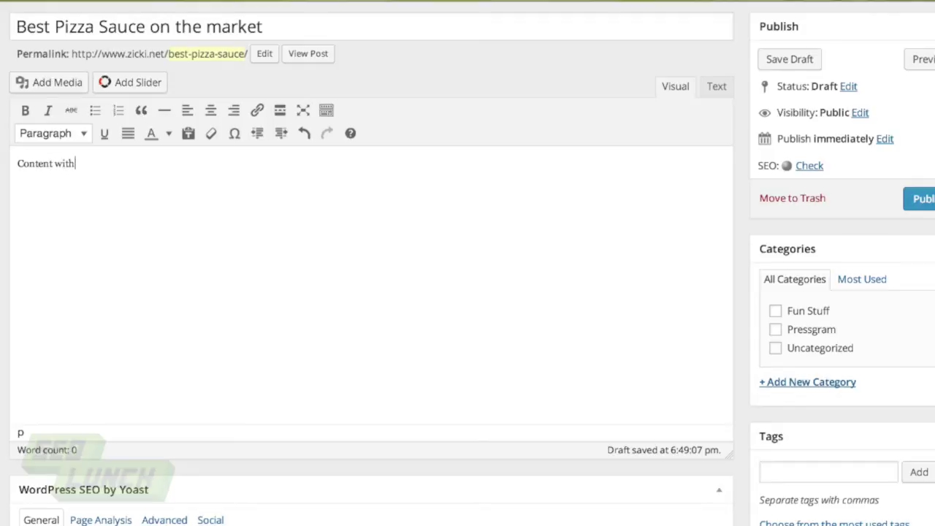
type("reference to the best pizza")
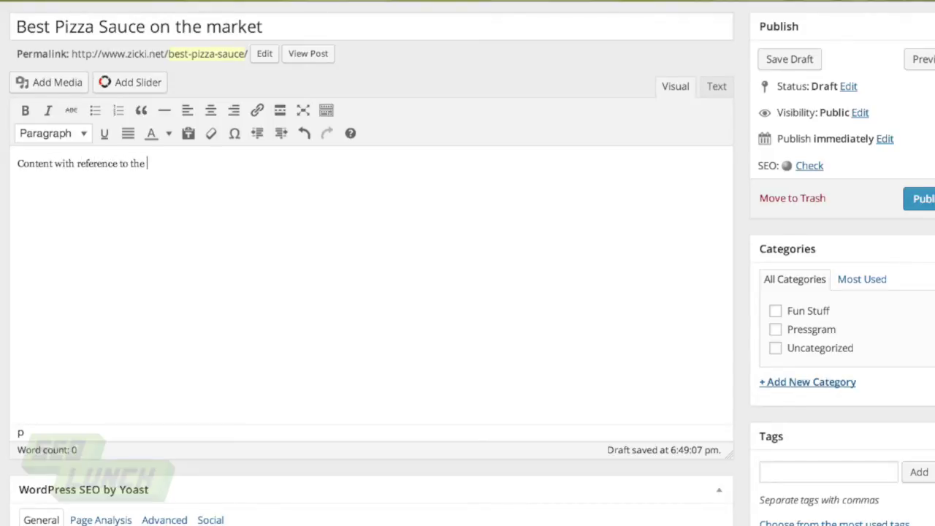
type(" sauce.")
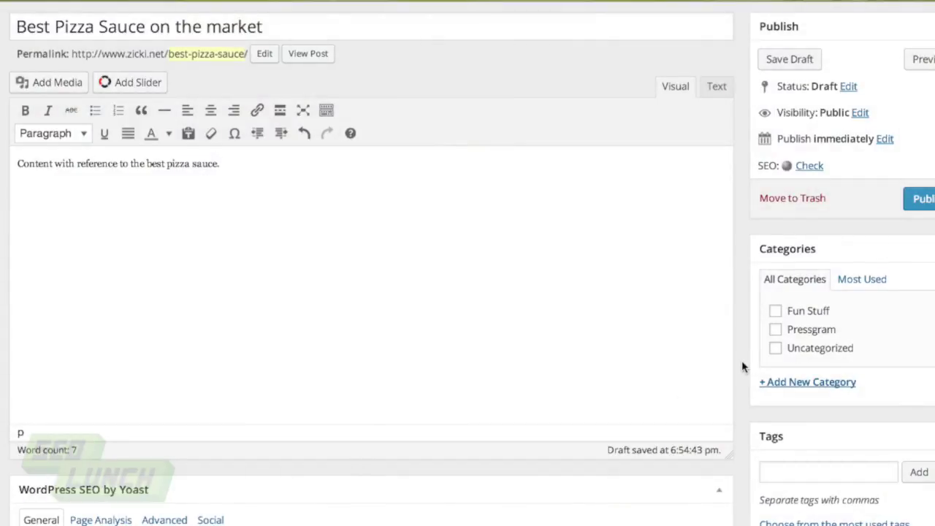
Enter "Best Pizza Sauce Available" as the post's SEO title in the WordPress SEO by Yoast settings.
scroll(742, 367, "down", 5)
scroll(742, 367, "down", 5)
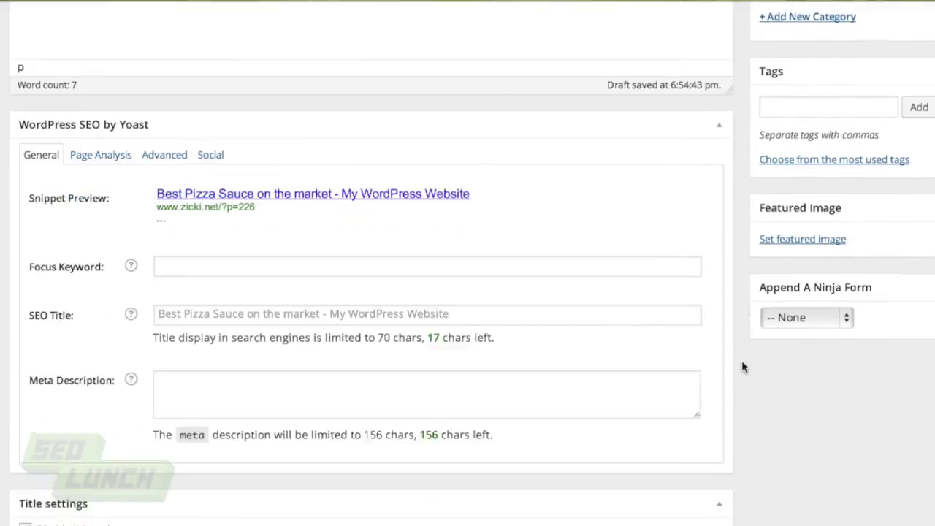
scroll(741, 367, "up", 3)
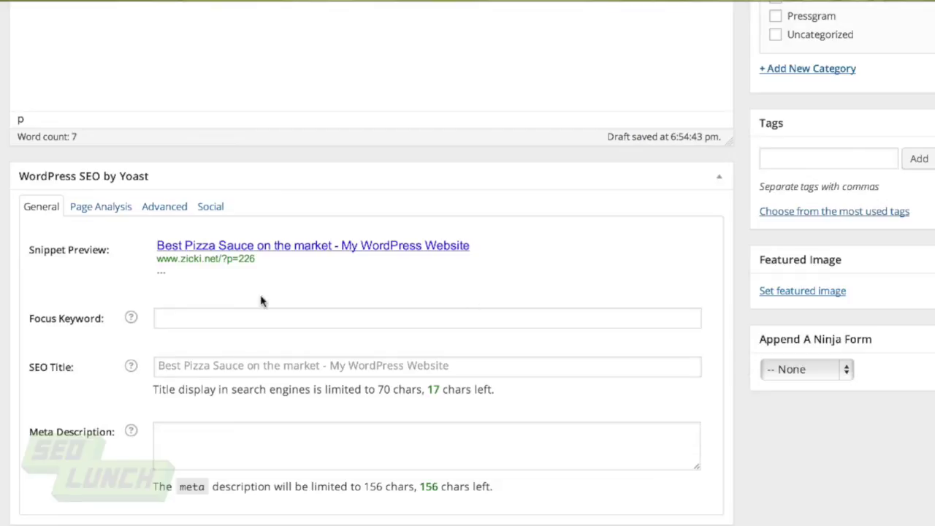
left_click(180, 371)
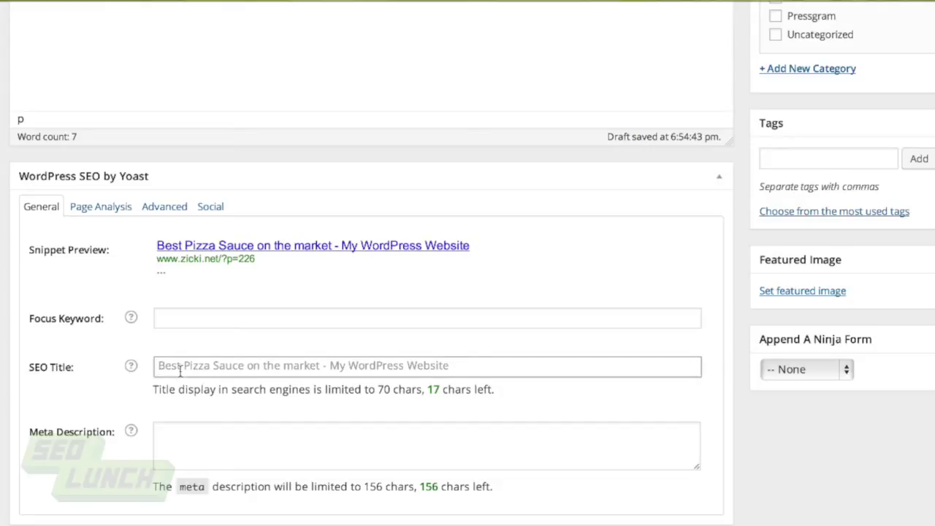
type("Best")
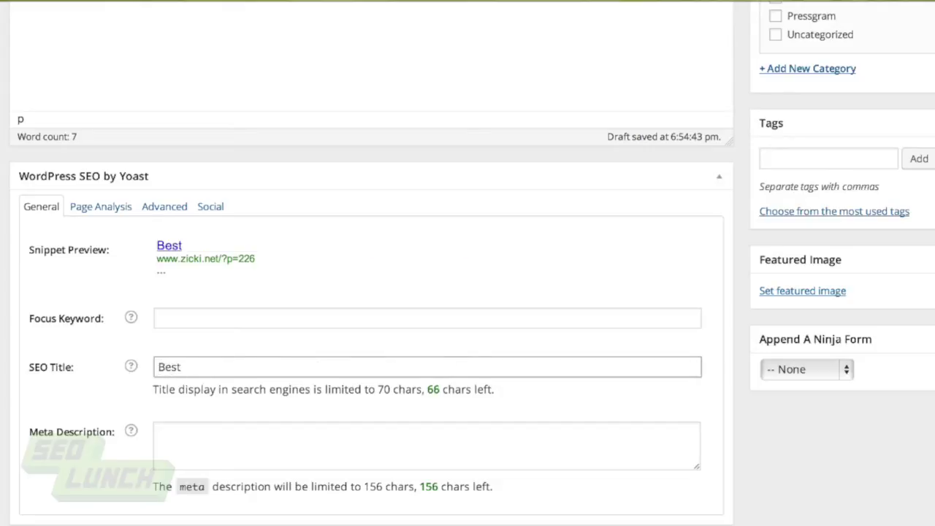
type(" Pizza Sauc")
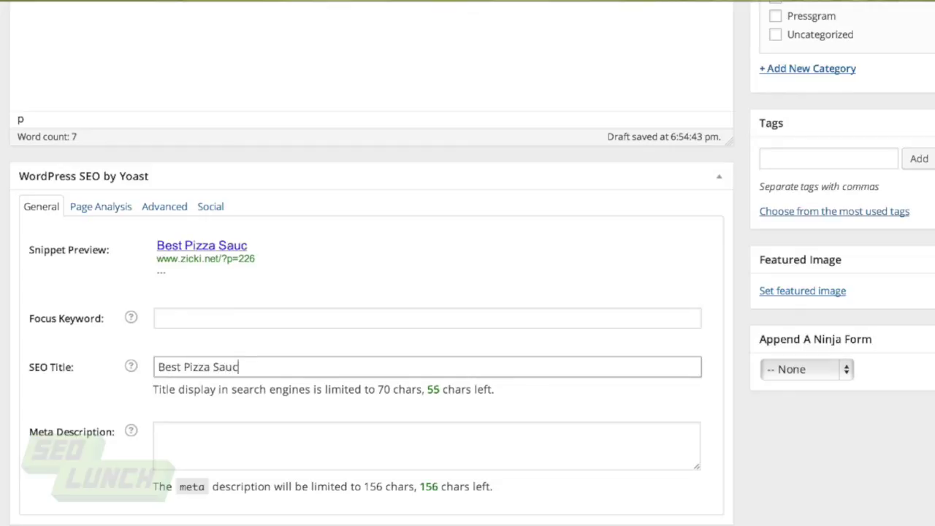
type("e Avai")
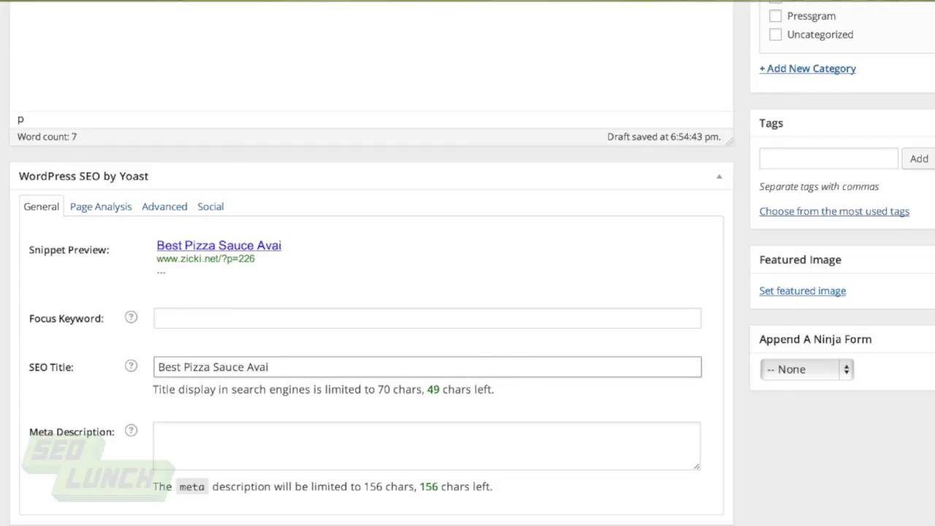
type("lable")
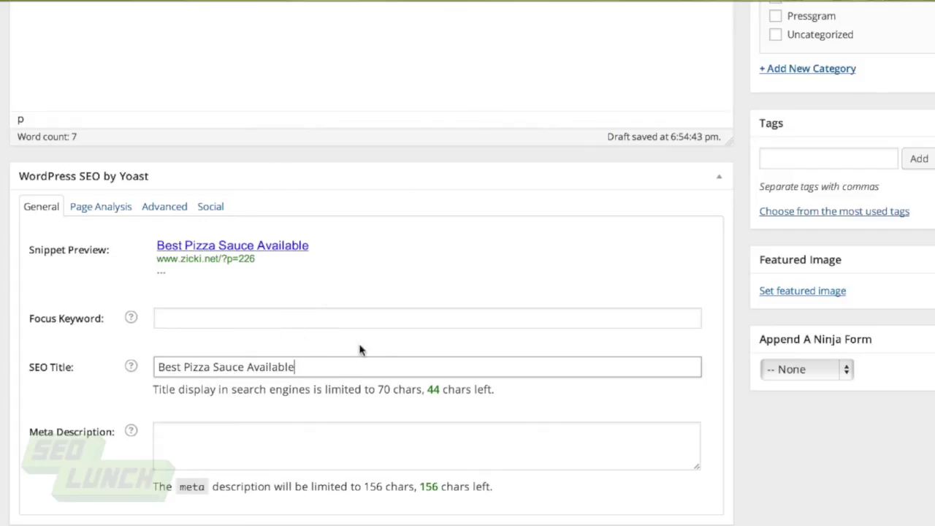
Replace the whole SEO title with "Best Car Parts".
left_click_drag(312, 367, 129, 346)
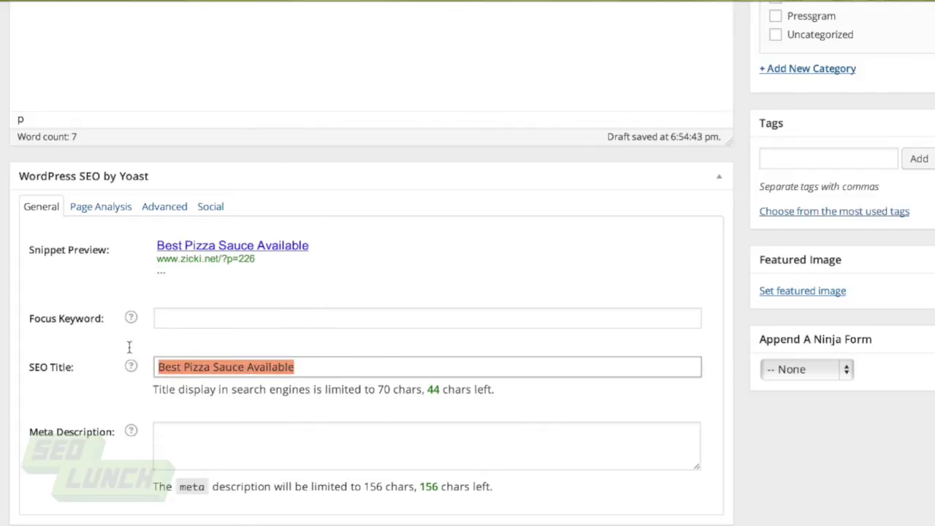
type("Best ")
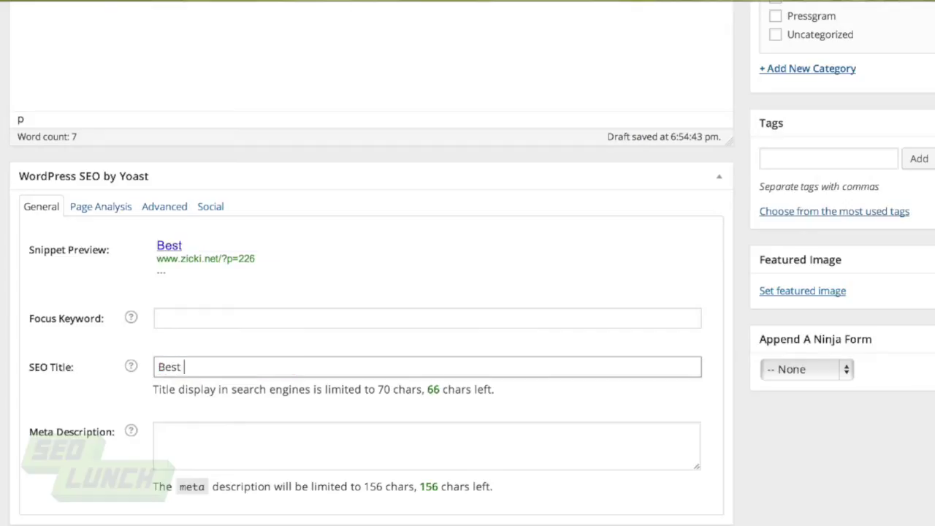
type("Car Parts")
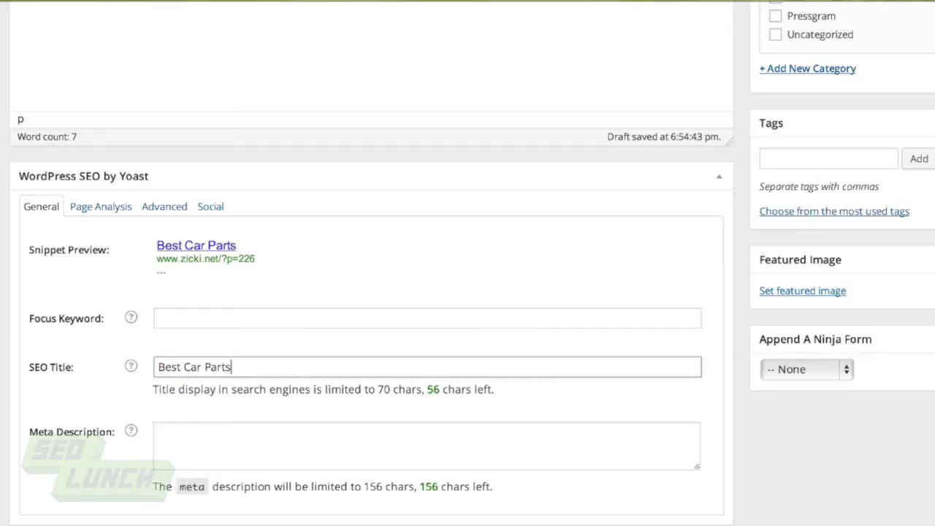
Set the post's SEO title to "Best Pizza Sauce", replacing the unrelated car parts text.
scroll(296, 298, "up", 6)
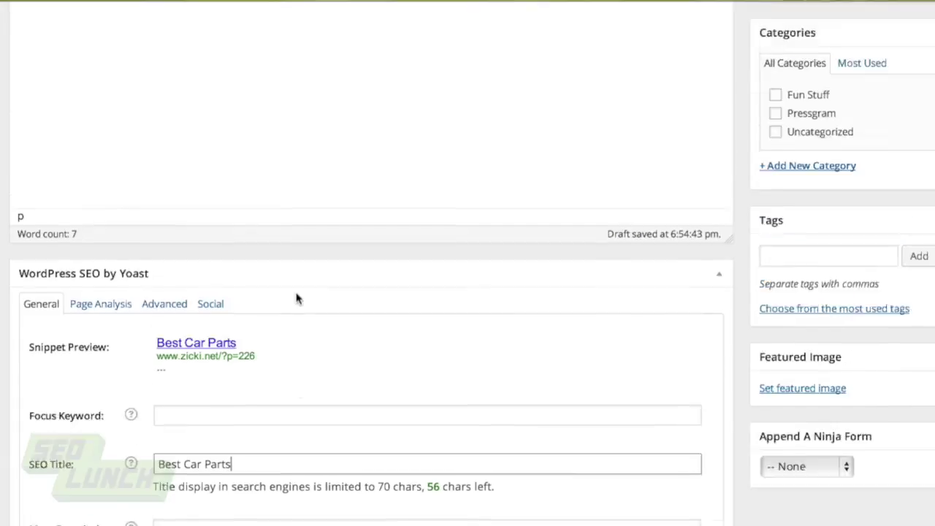
scroll(295, 298, "down", 6)
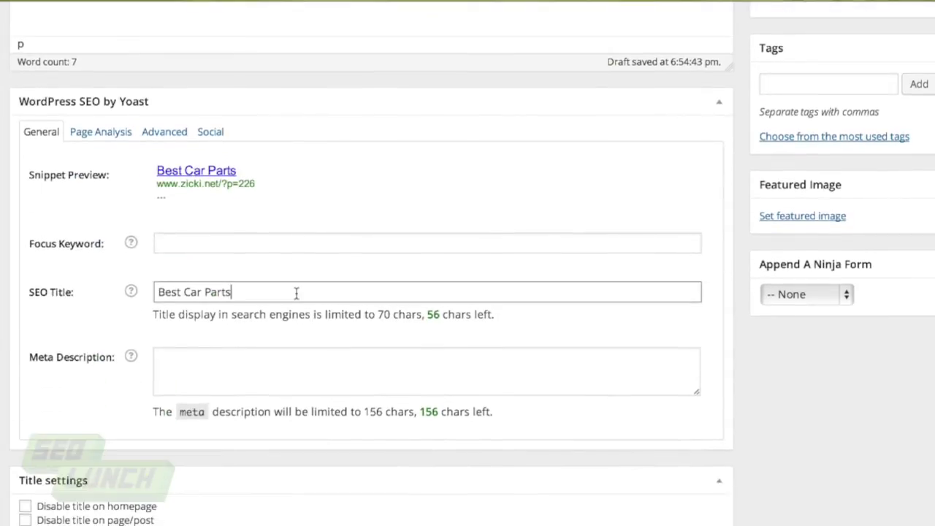
triple_click(257, 291)
type("Best ")
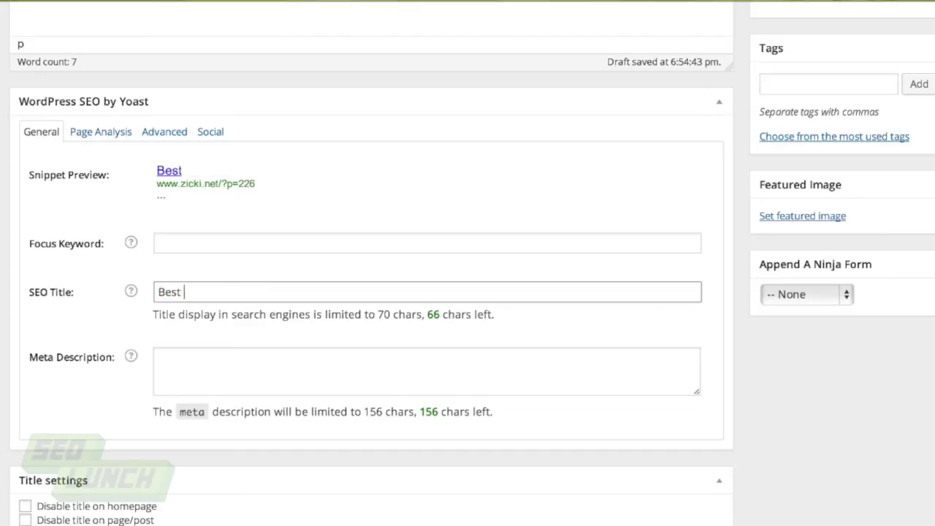
type("Pizza Sauce")
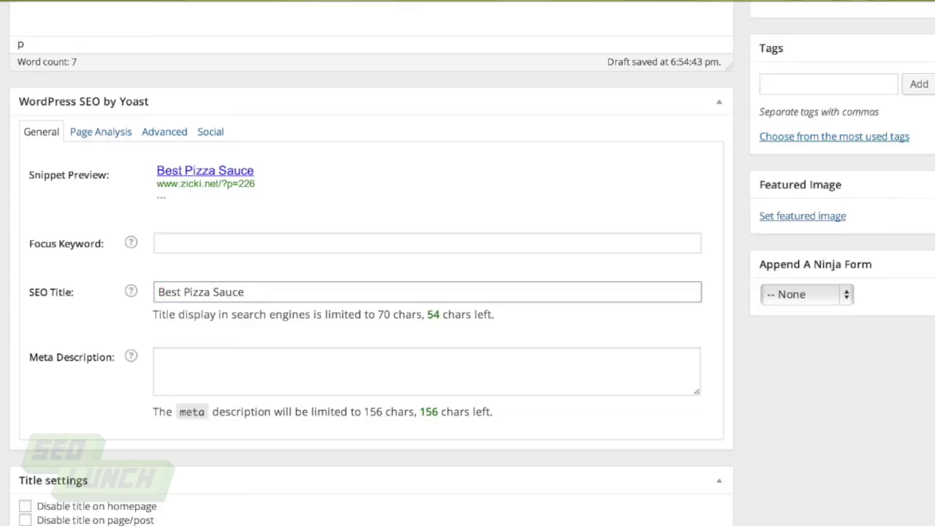
Enter the meta description "What is the best pizza sauce? We have your answer right here!".
left_click(235, 383)
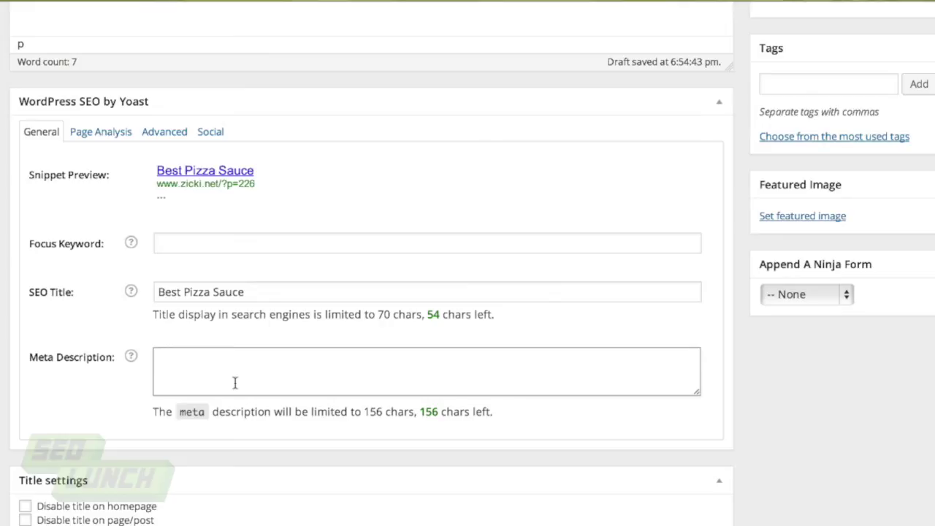
type("What is the")
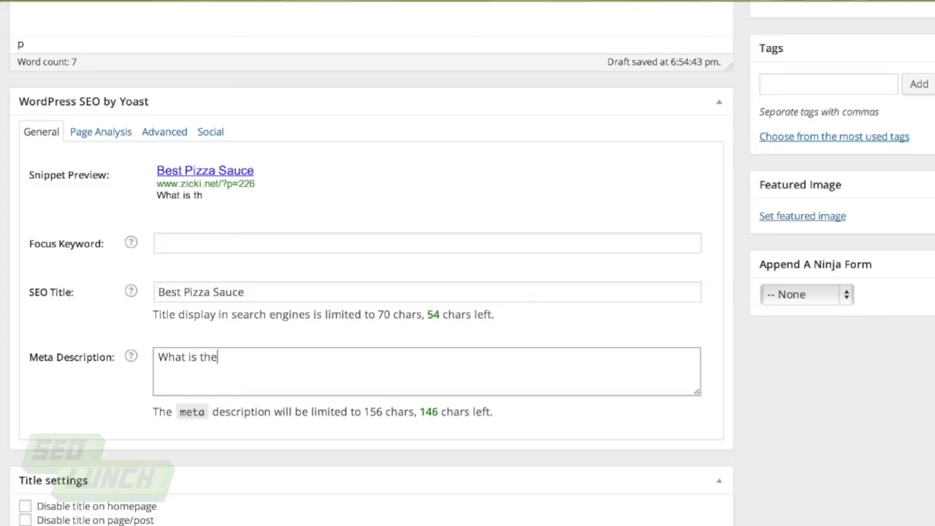
type(" best")
type("piz")
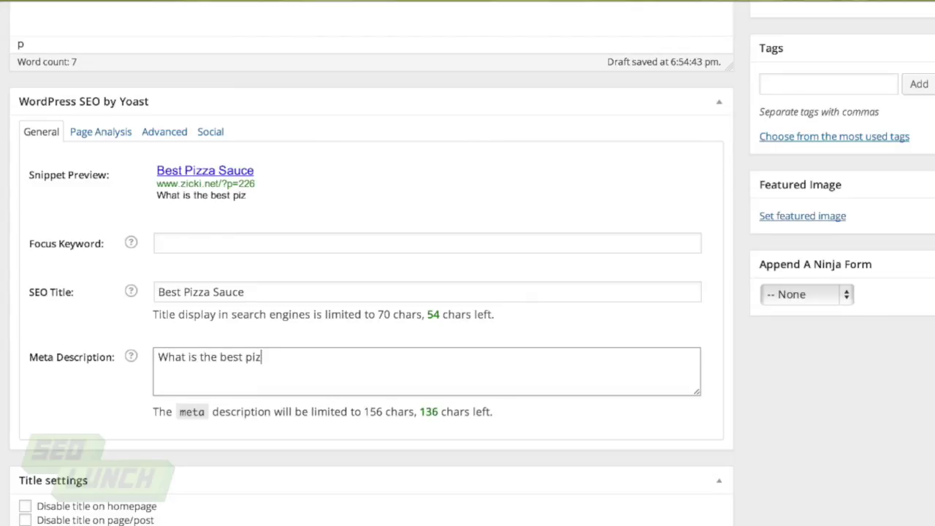
type("za sauce? We")
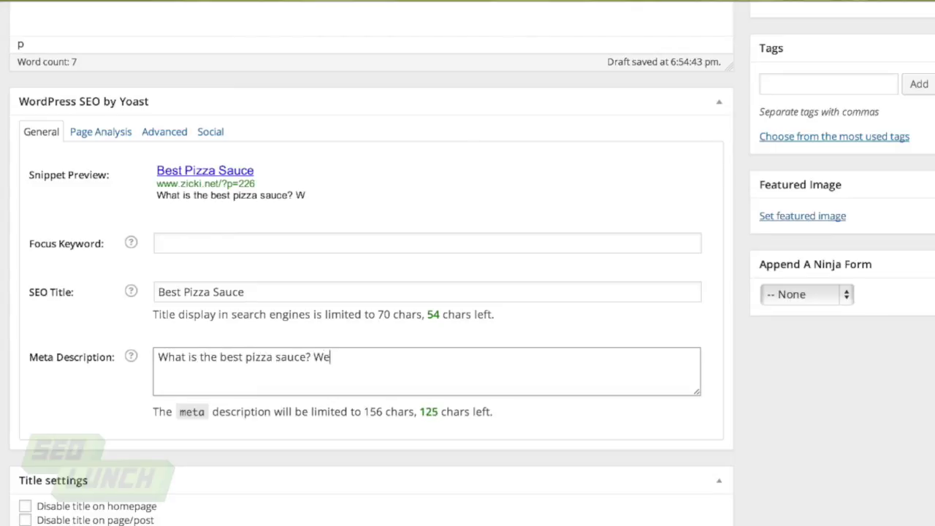
type(" have your answer rig")
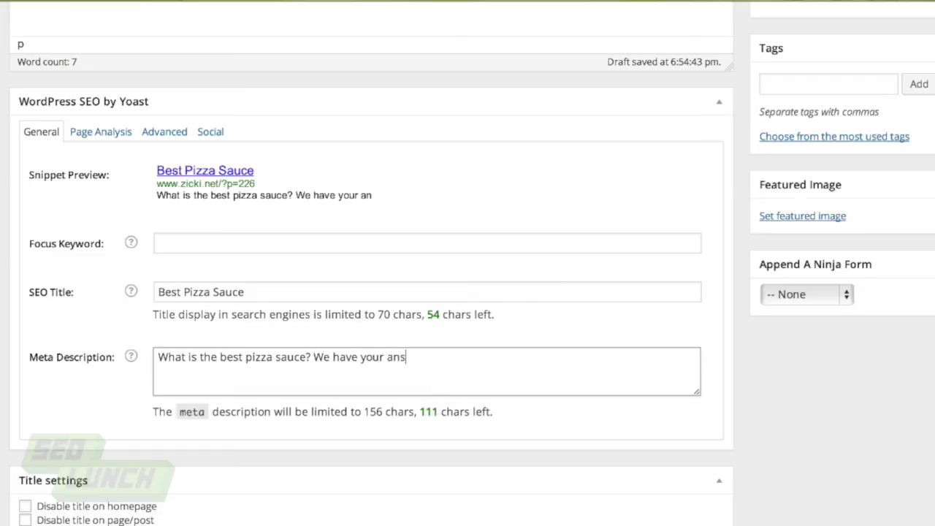
type("ht here!")
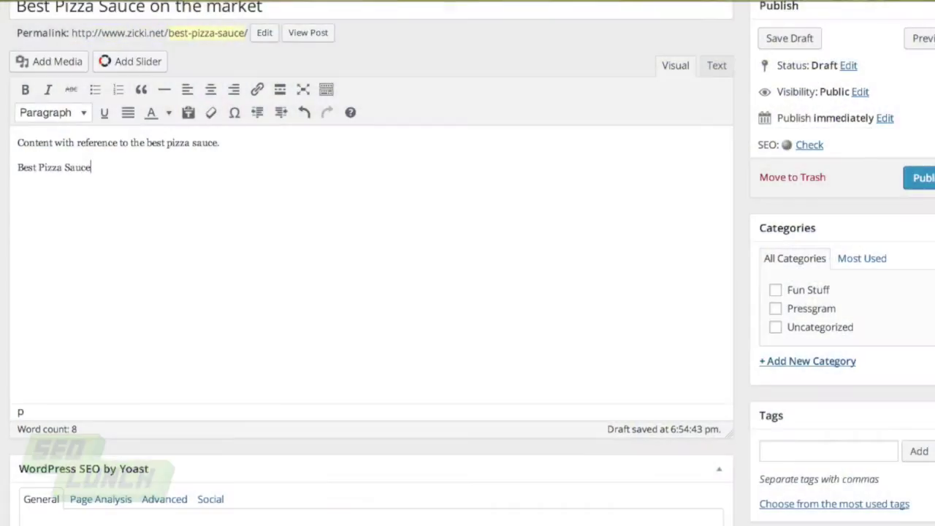
Format the "Best Pizza Sauce" line in the post body as Header 2.
left_click(77, 114)
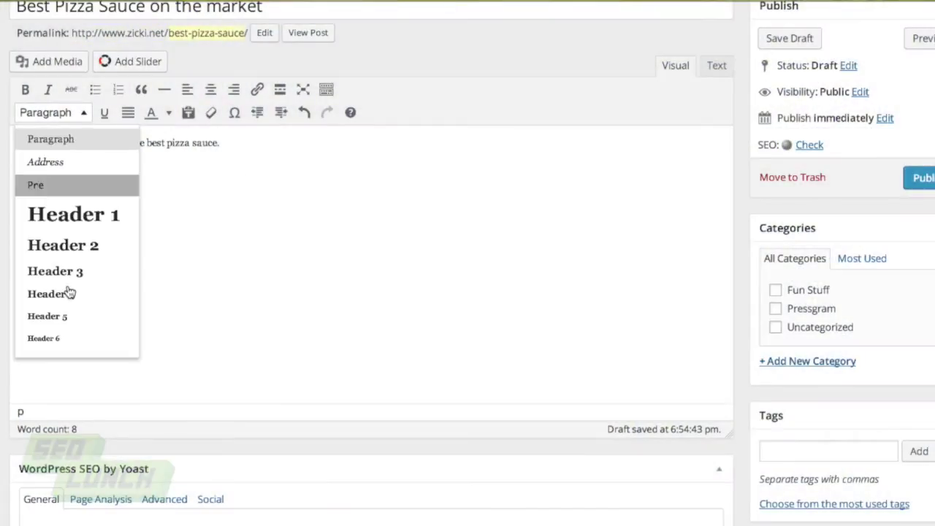
left_click(77, 247)
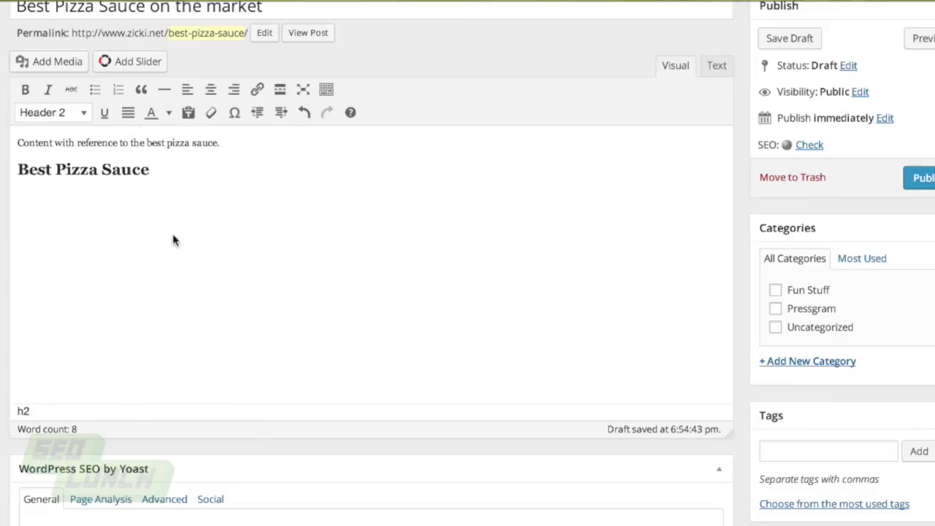